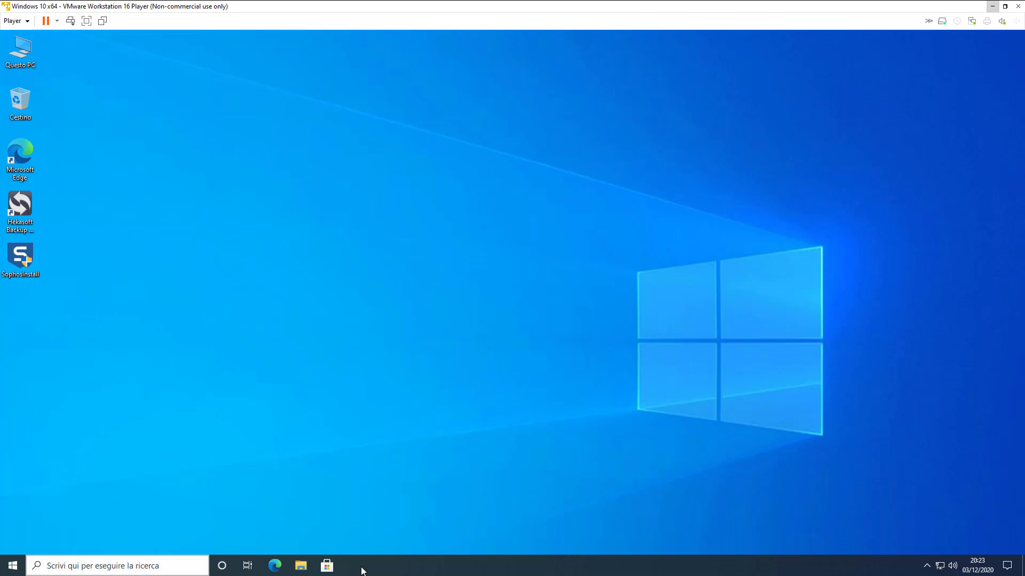
Step: Open System Configuration by searching Windows for msconfig, and close it without changing any setting
key(super+s)
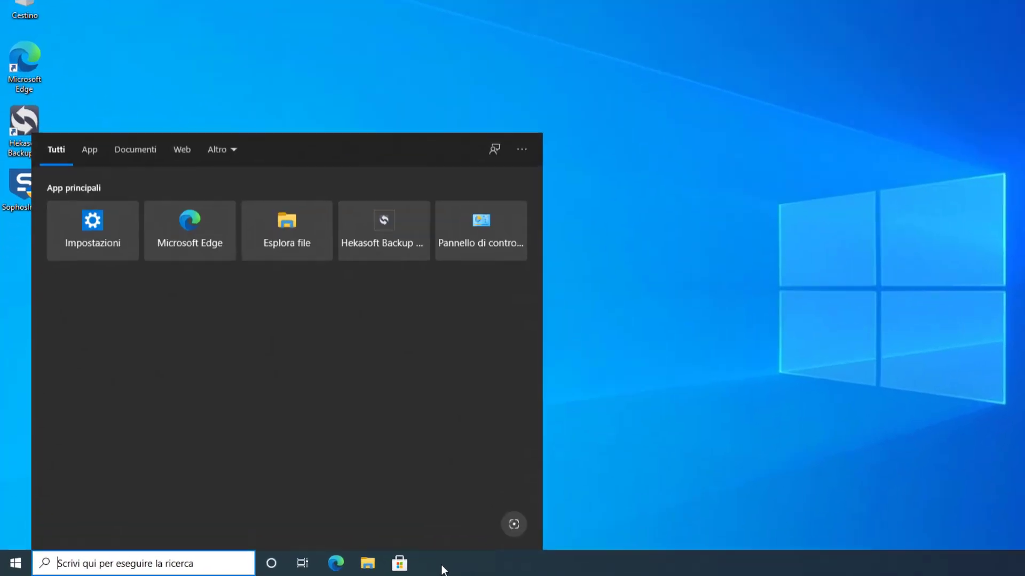
text(msconfig)
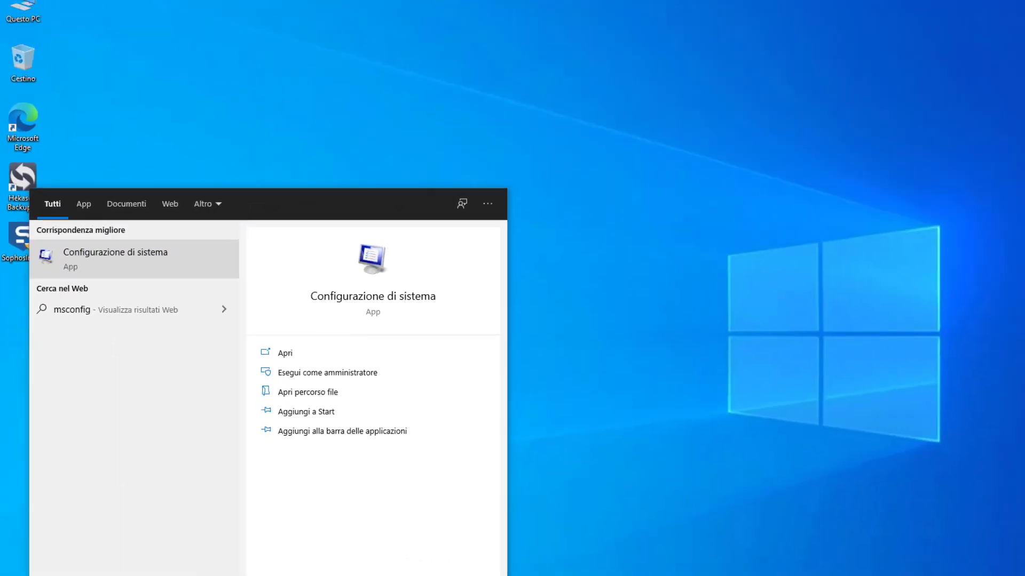
key(Return)
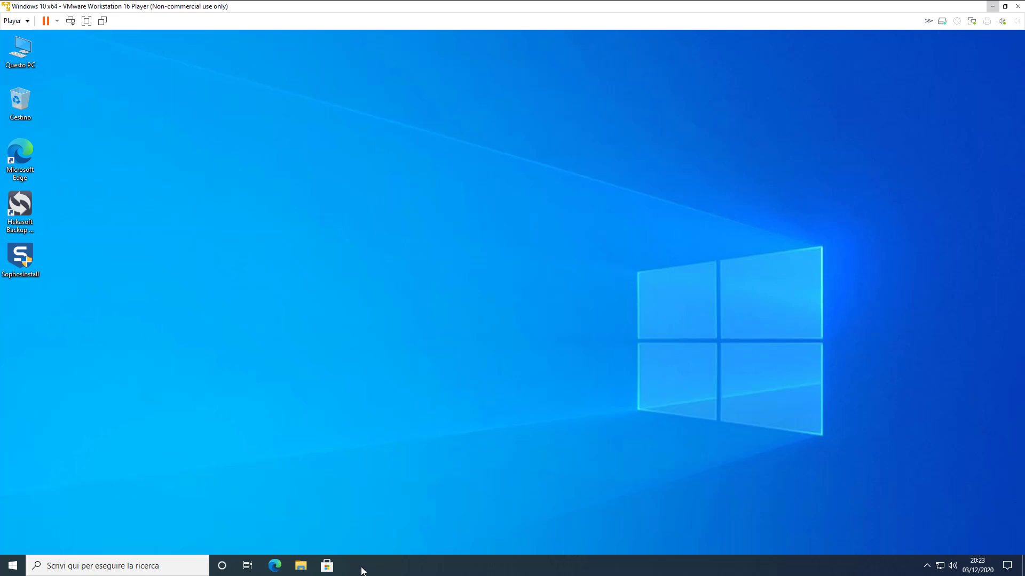
drag(470, 204, 426, 175)
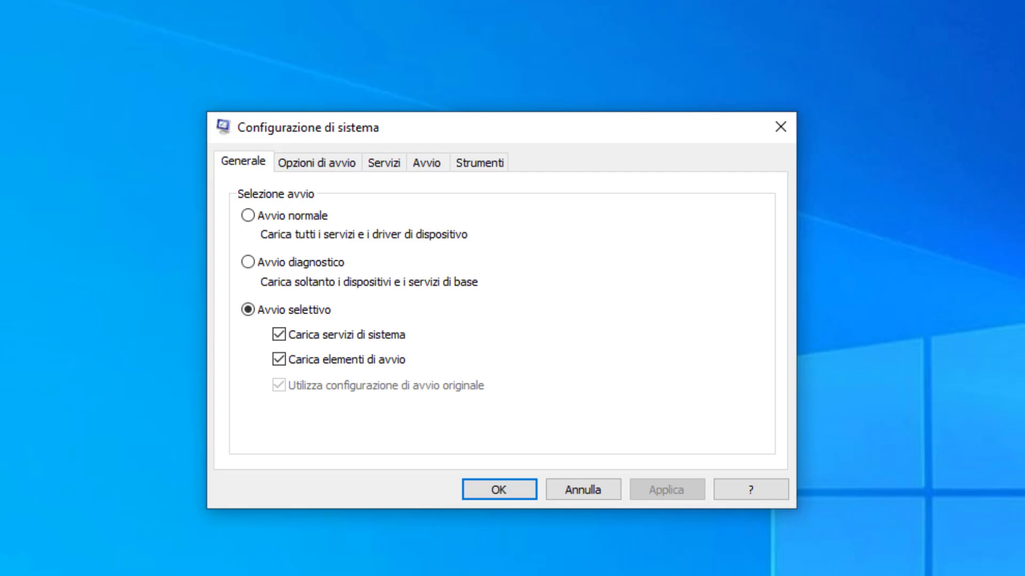
drag(524, 135, 467, 163)
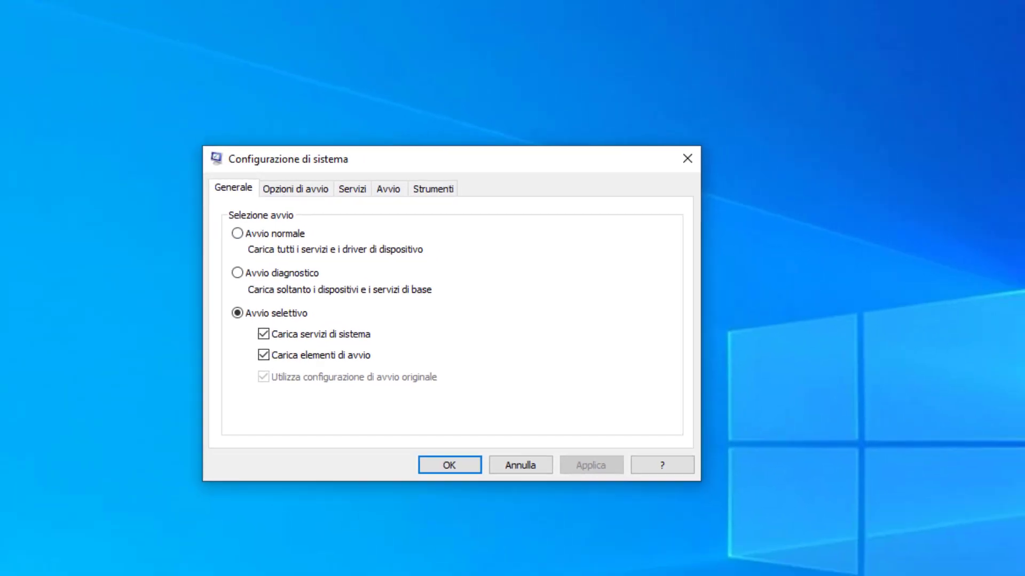
key(Return)
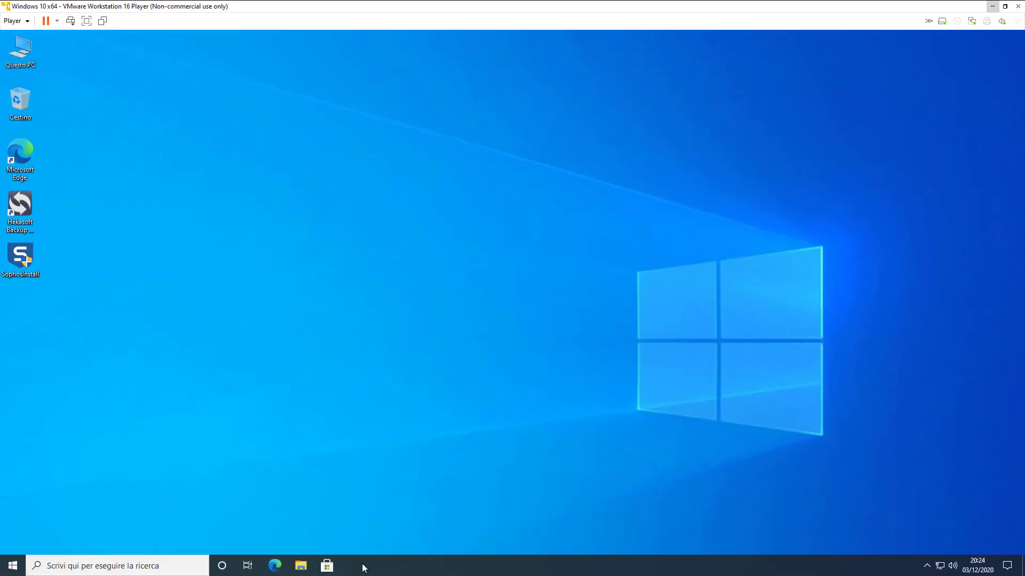
Step: Open System Configuration by running msconfig from the Windows Run dialog
key(super+r)
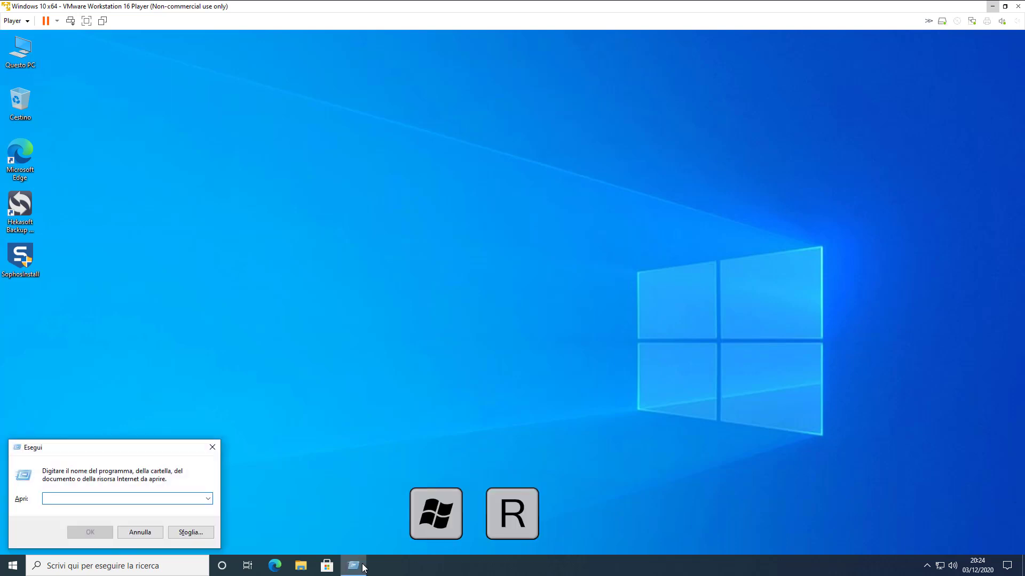
drag(94, 448, 305, 303)
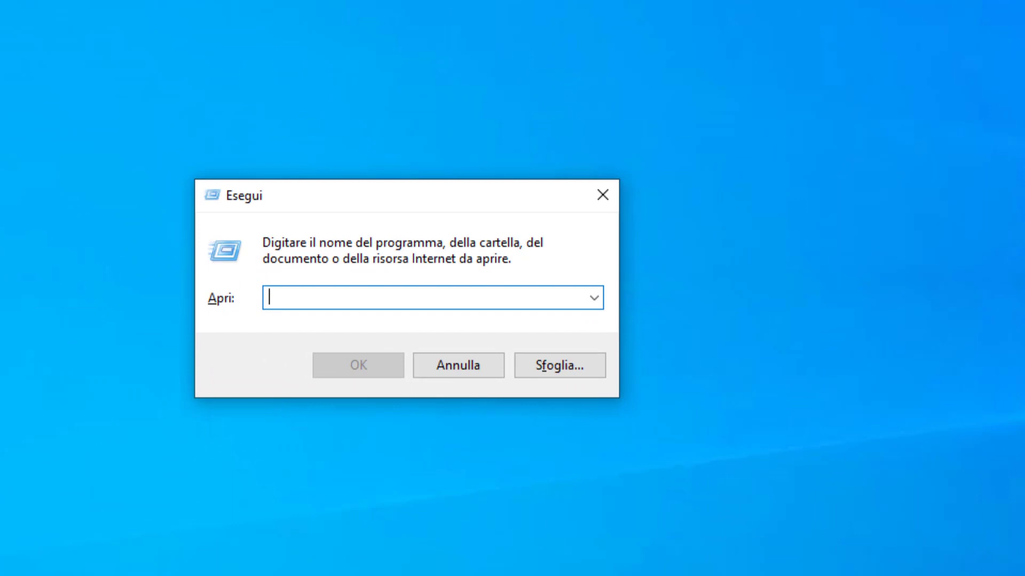
key(super)
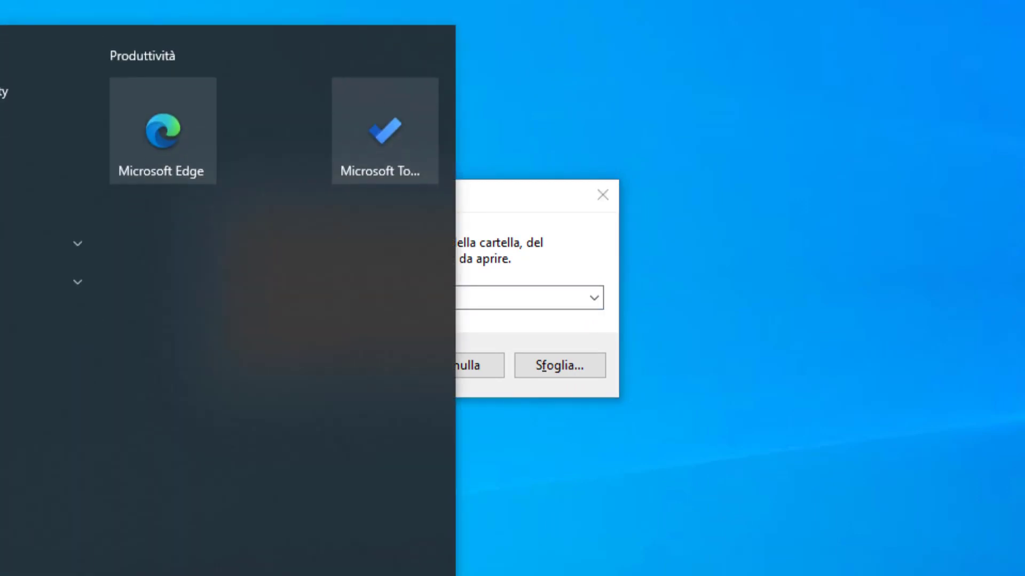
key(super)
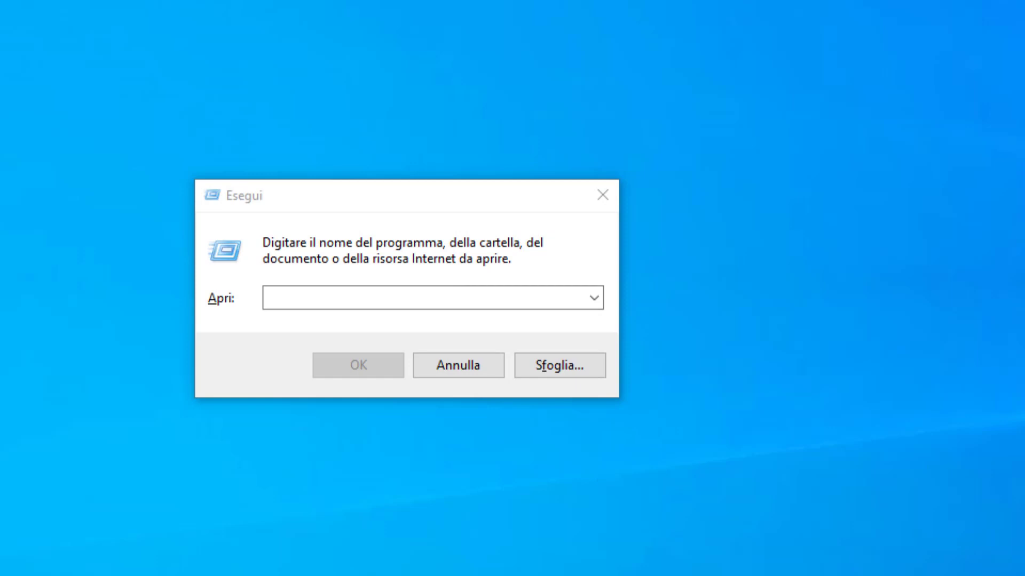
key(super+r)
text(ms)
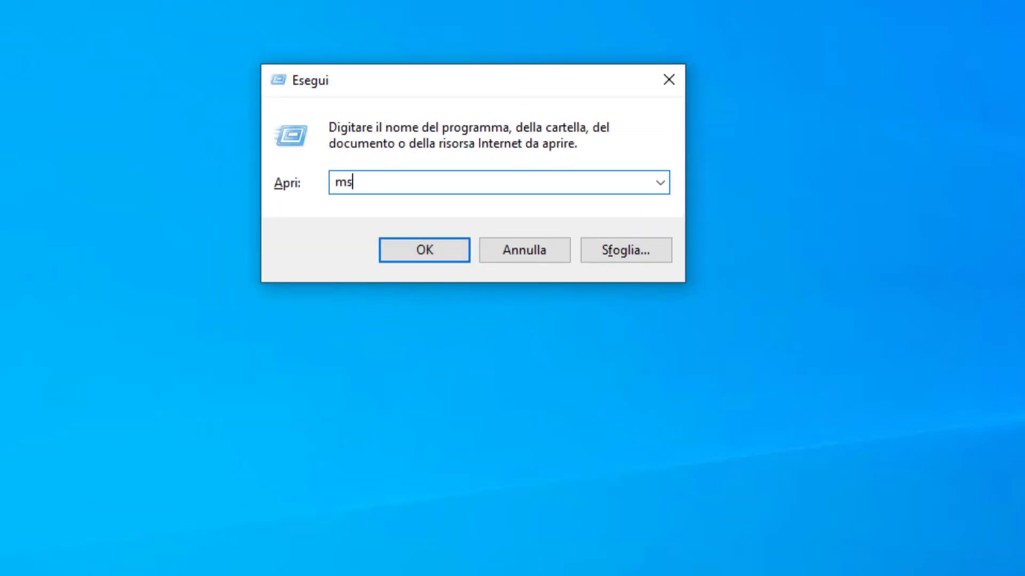
text(config)
key(Return)
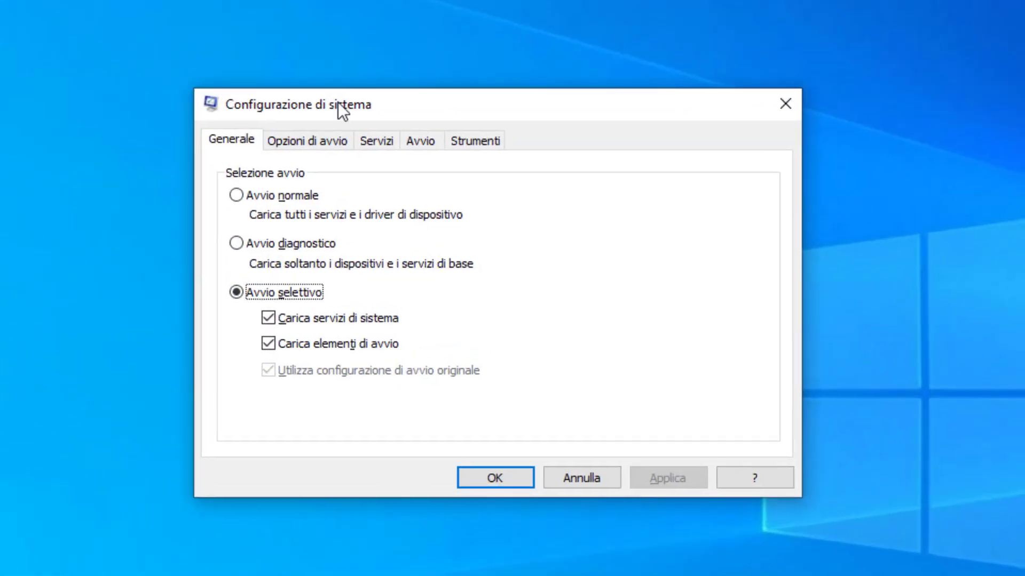
drag(337, 101, 156, 80)
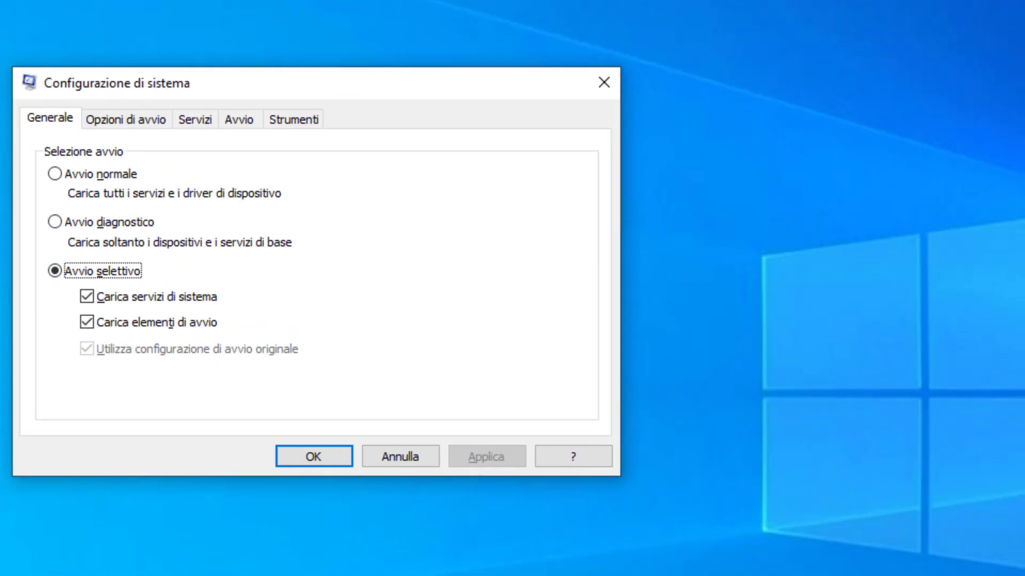
Step: Enable Modalità provvisoria with the Rete option in the boot options of Windows 10
click(238, 119)
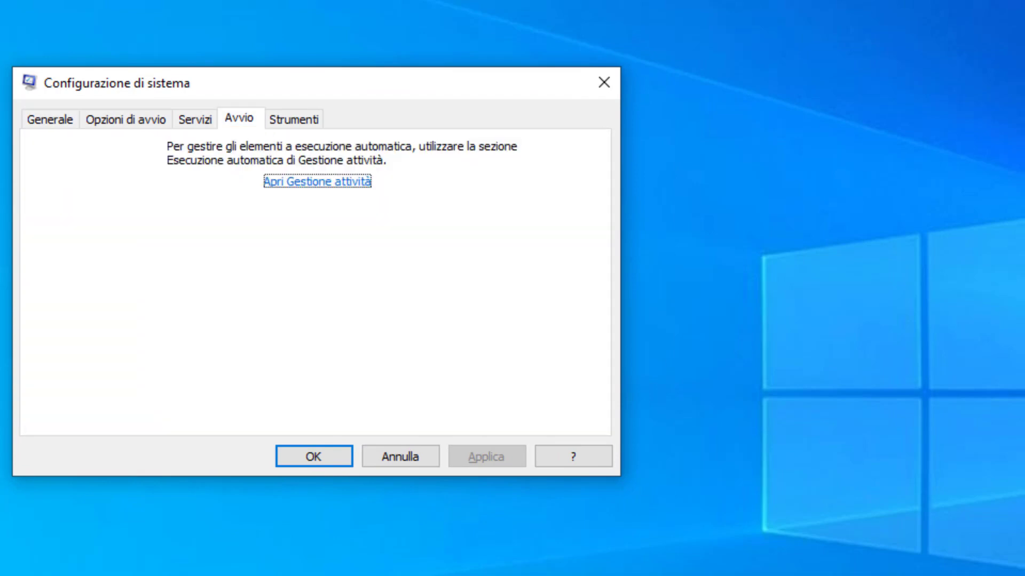
click(126, 119)
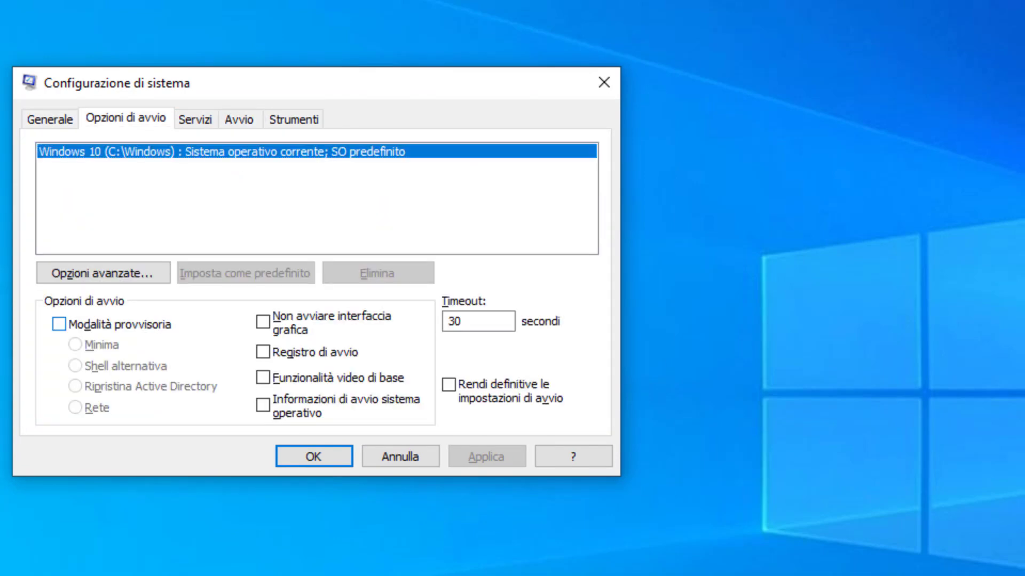
click(59, 324)
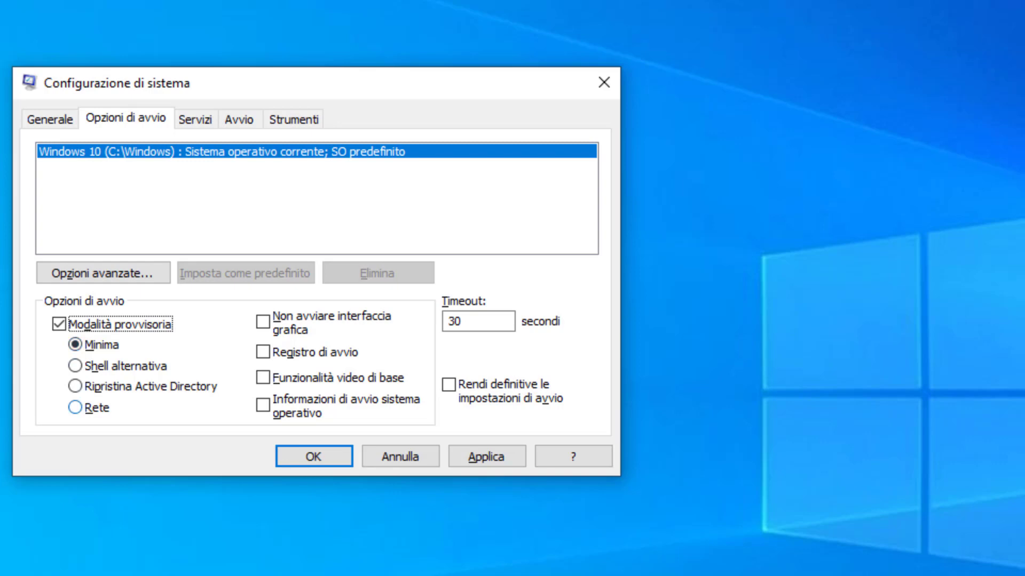
click(75, 408)
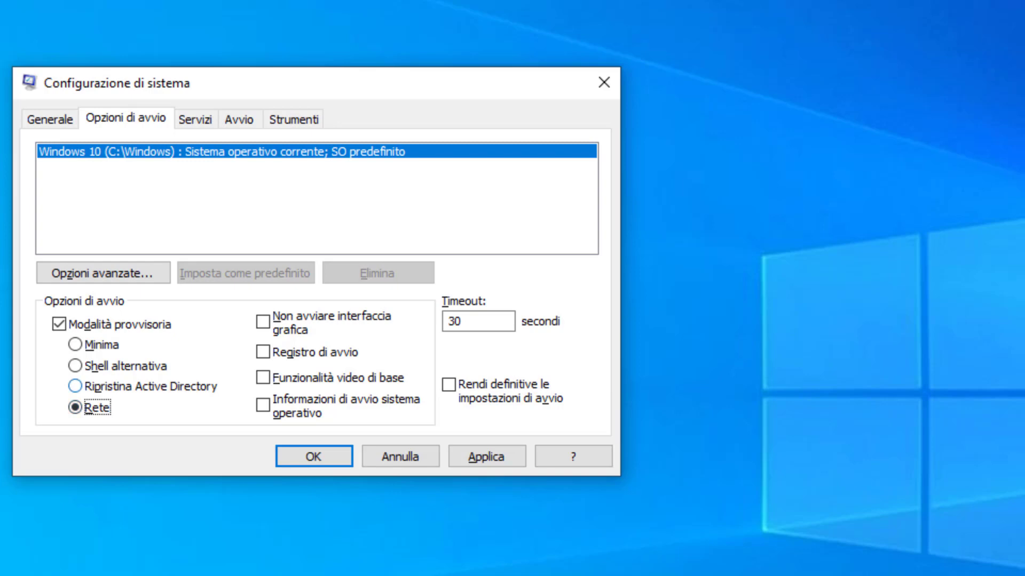
click(76, 345)
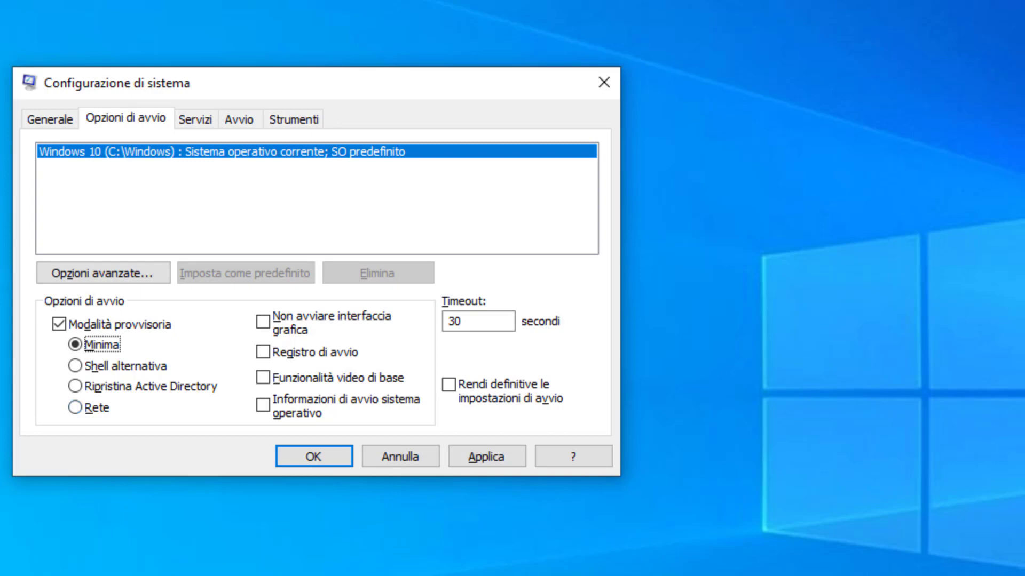
click(76, 408)
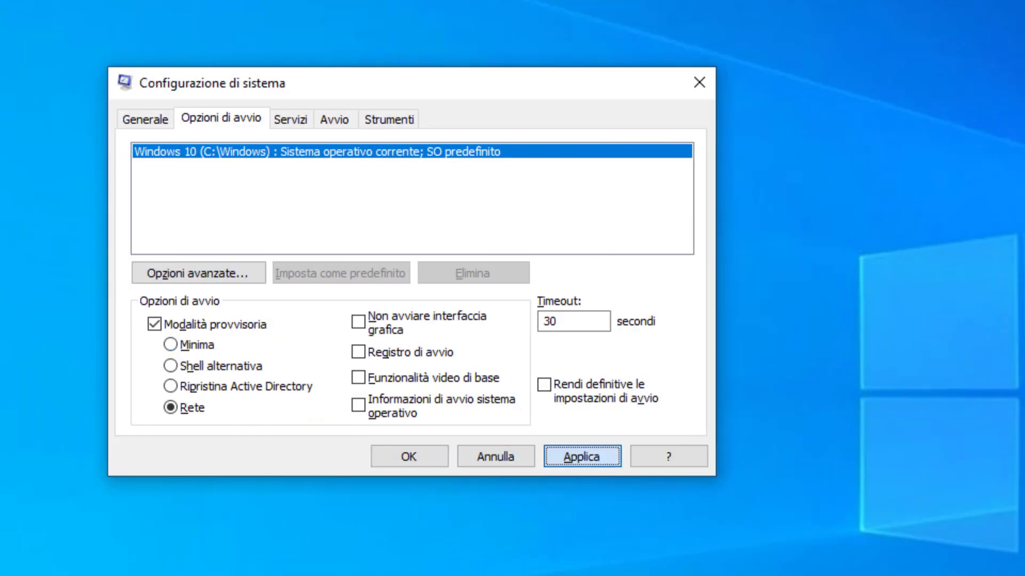
Step: Apply the boot settings and close System Configuration without restarting the computer
click(581, 457)
key(Return)
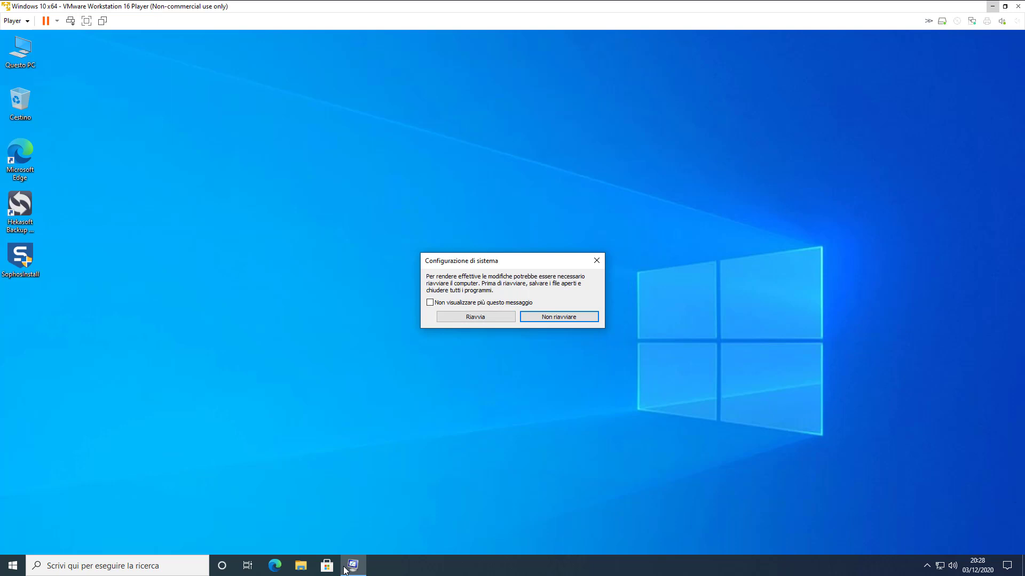
key(Return)
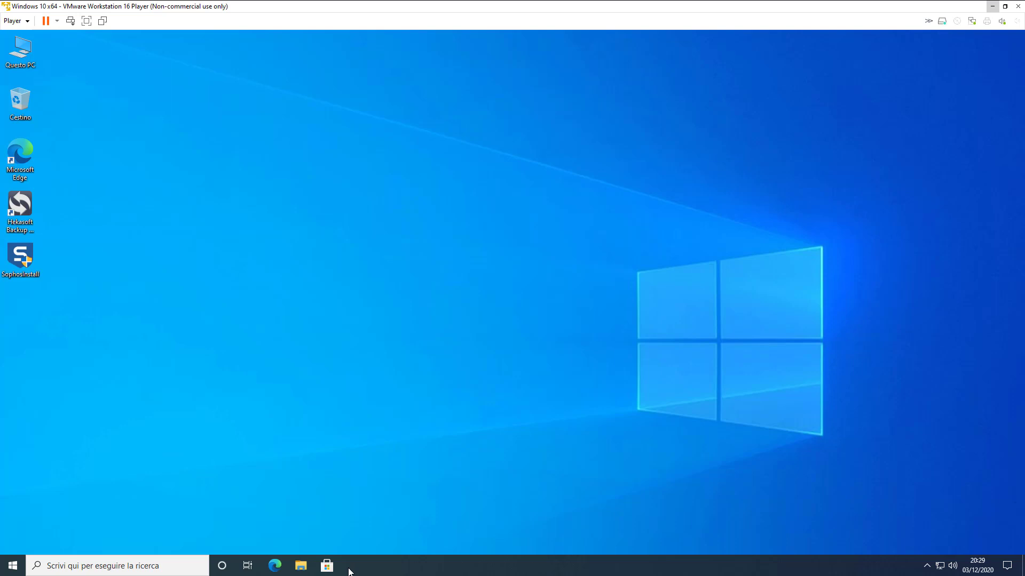
Step: Search Windows for msconfig and open System Configuration again
key(super+s)
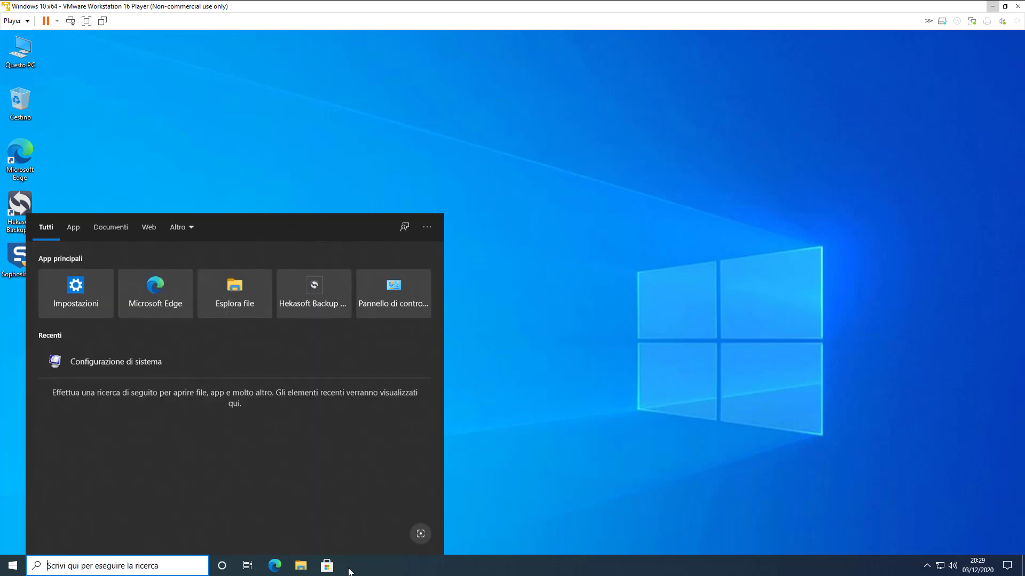
text(msconfig)
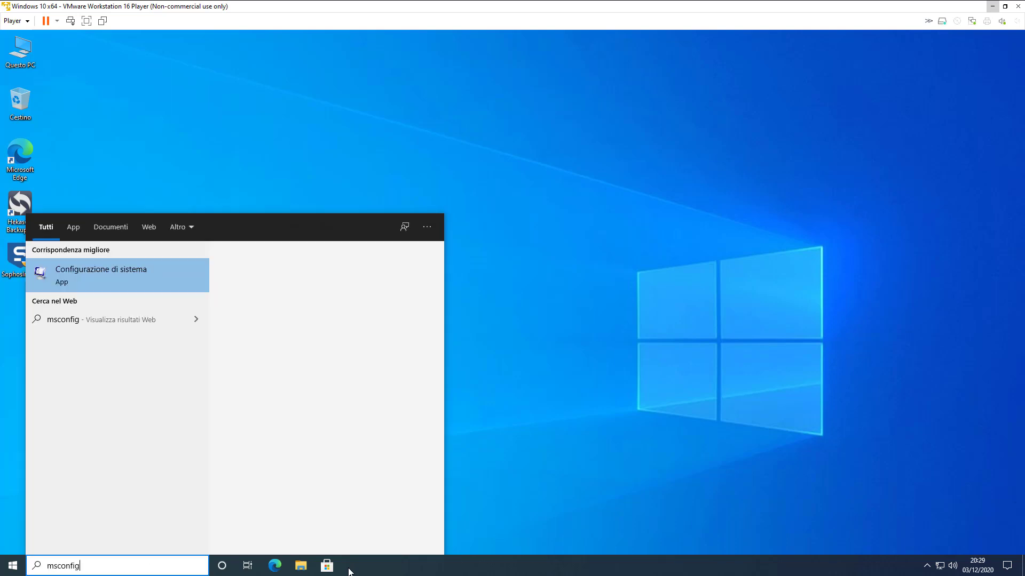
key(Return)
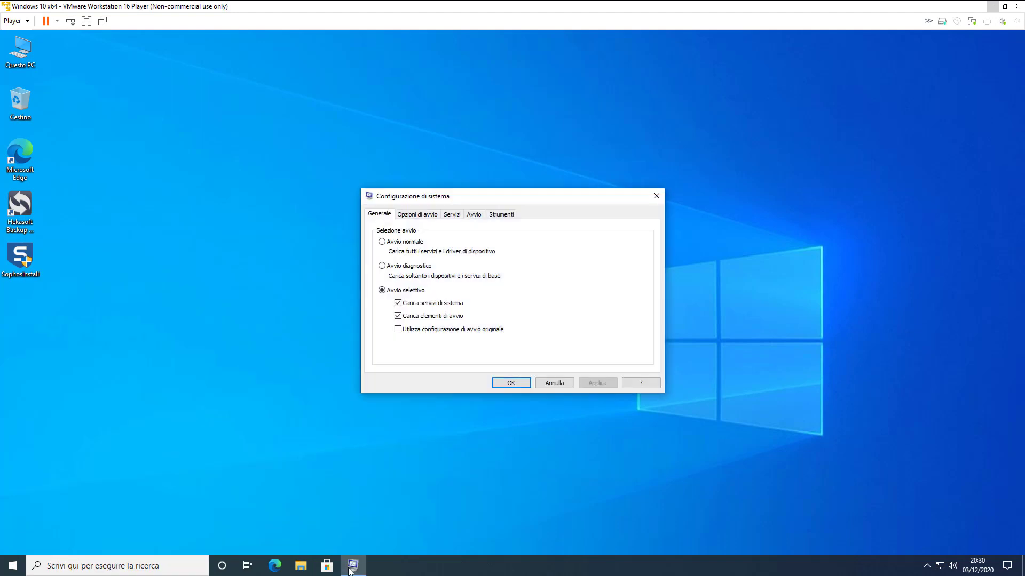
Step: Disable Modalità provvisoria in the boot options, apply the change and choose to restart the computer
key(ctrl+Tab)
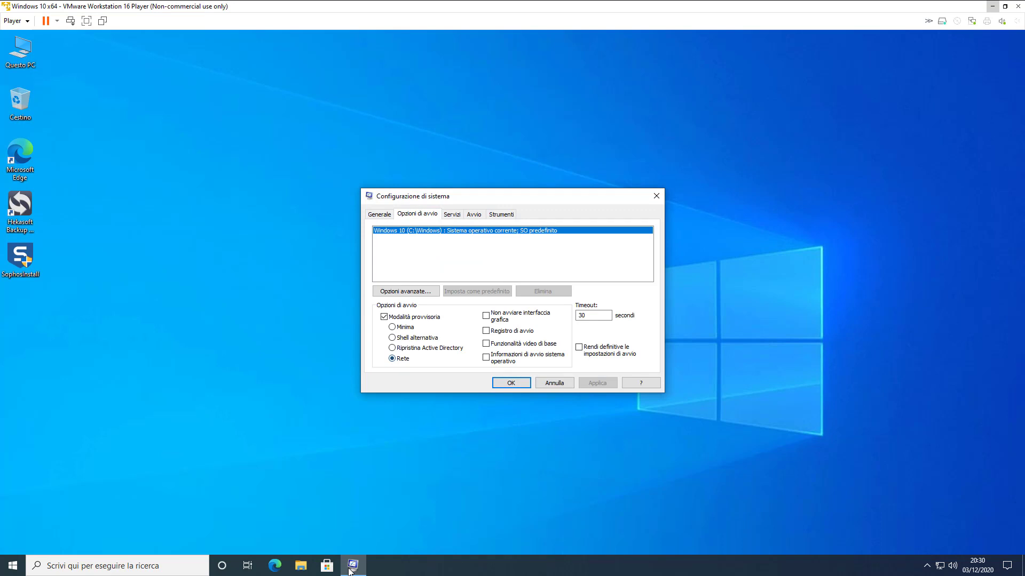
key(alt+m)
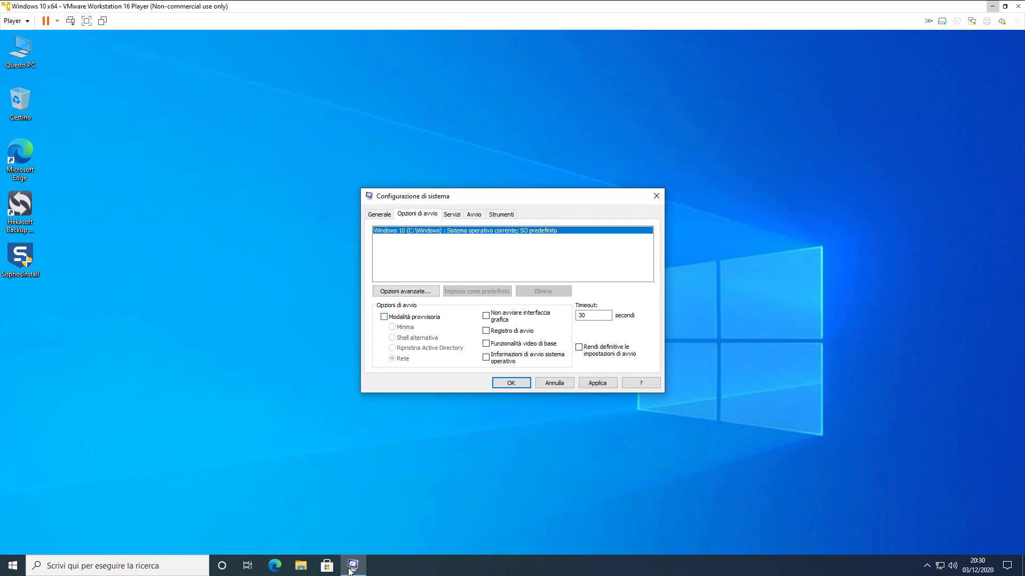
key(Tab)
key(Return)
key(Return)
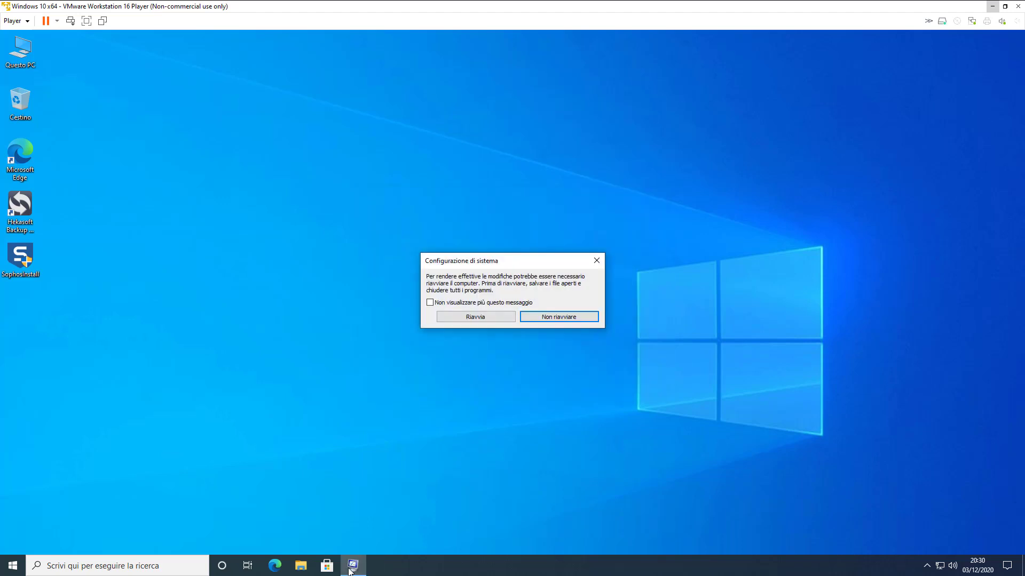
key(shift+Tab)
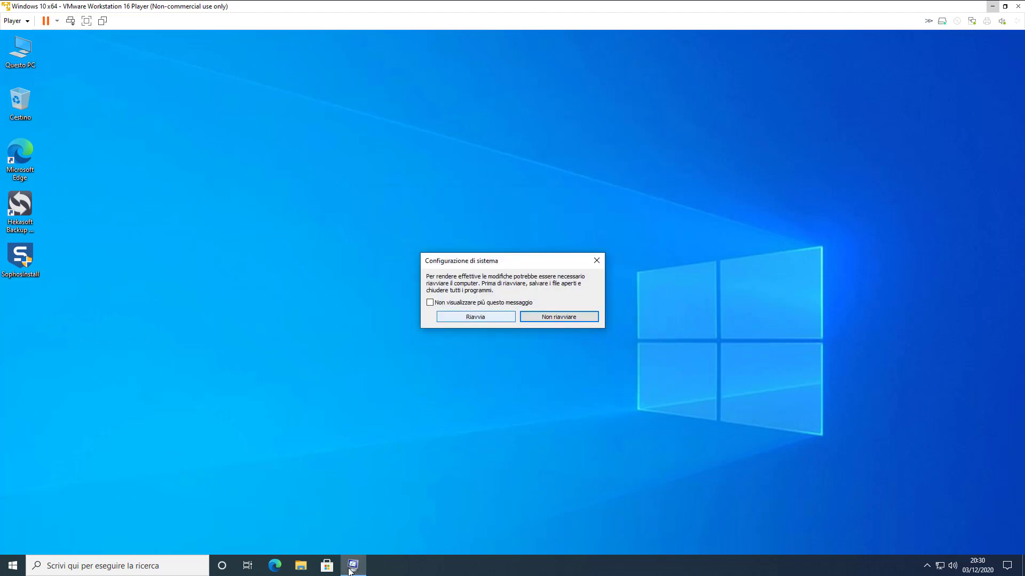